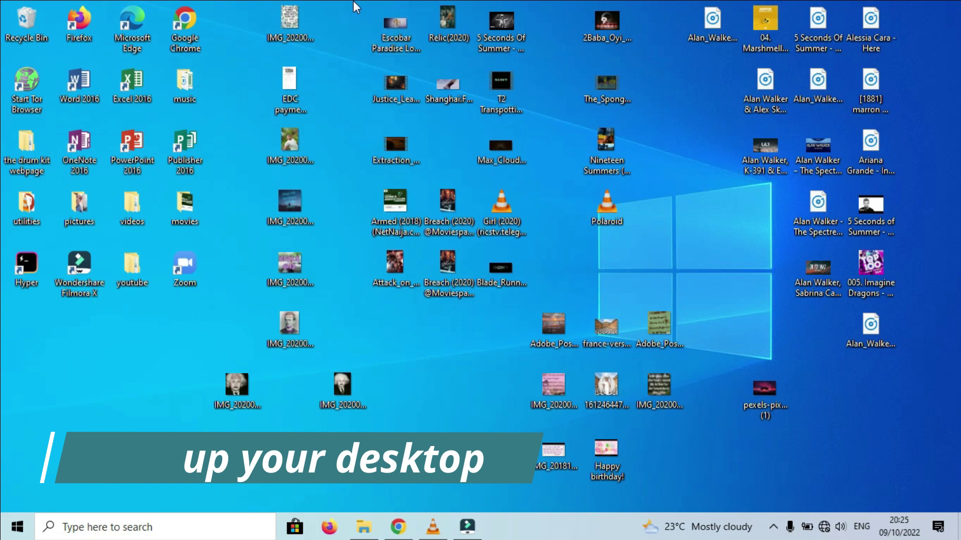
Step: Move the movie files into the movies folder, skipping the duplicate, and the songs into music
drag(670, 5, 898, 350)
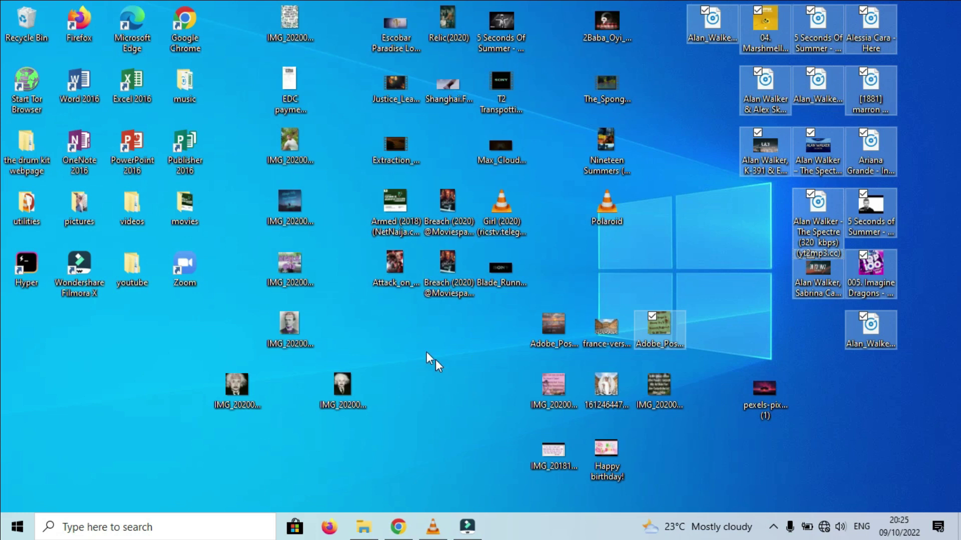
drag(350, 1, 656, 296)
drag(500, 270, 184, 205)
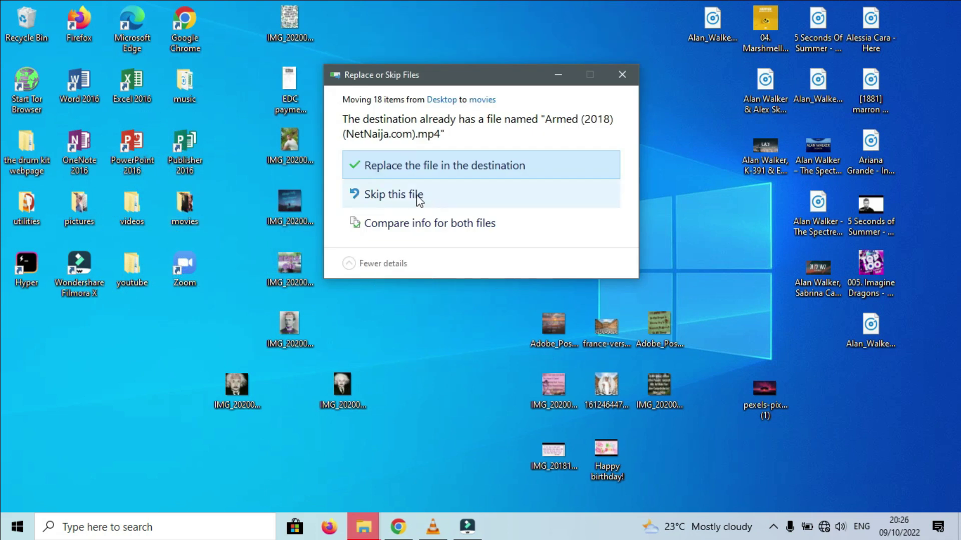
click(417, 197)
click(428, 152)
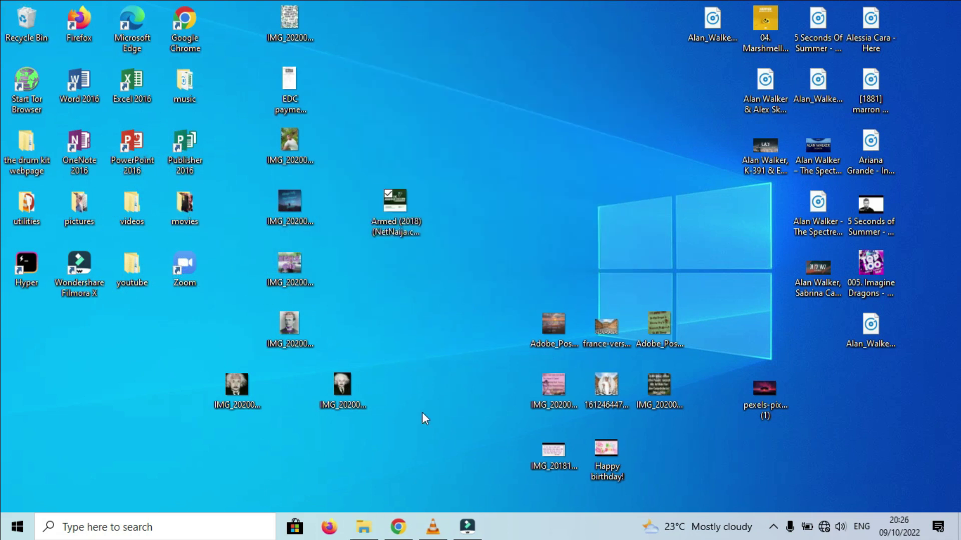
drag(684, 2, 899, 353)
drag(854, 130, 196, 86)
Step: Move the lower-right images, the IMG pictures and the two Einstein portraits into the pictures folder
drag(515, 277, 670, 465)
drag(554, 330, 79, 206)
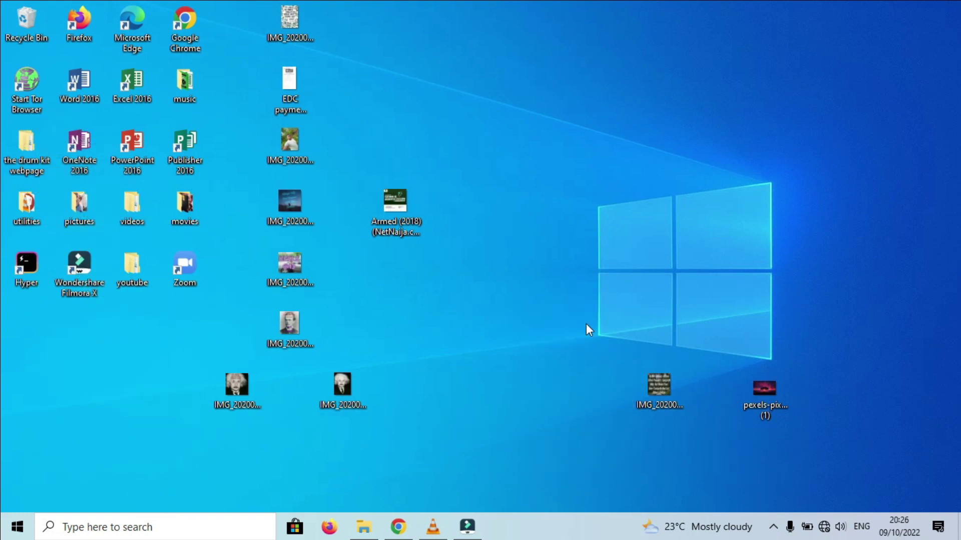
drag(331, 2, 265, 350)
drag(290, 323, 79, 206)
drag(210, 368, 371, 420)
drag(342, 384, 79, 205)
drag(659, 385, 79, 205)
Step: Move Armed (2018) into movies, replacing the existing copy, and place the pexels picture beside Google Chrome
drag(506, 95, 379, 319)
drag(395, 205, 185, 206)
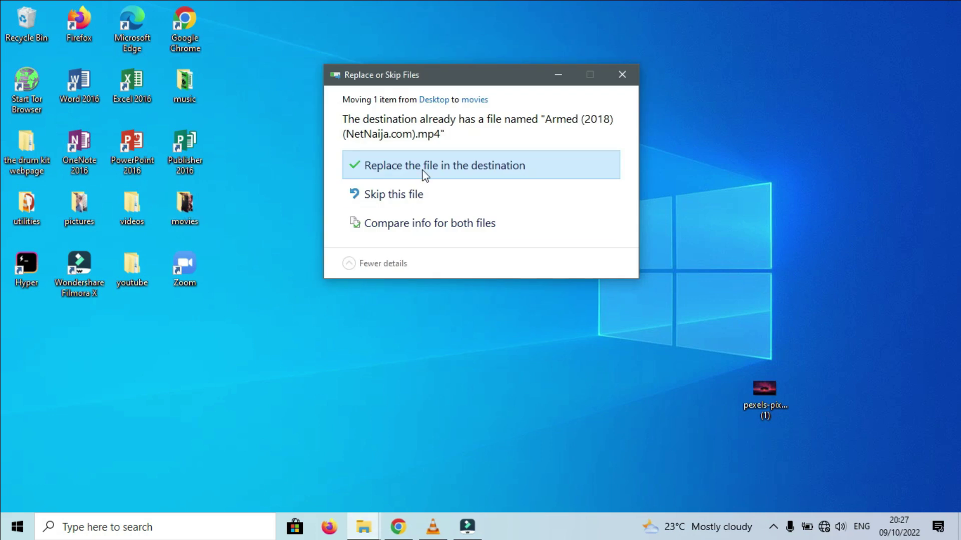
click(420, 173)
drag(753, 390, 308, 79)
drag(308, 77, 237, 25)
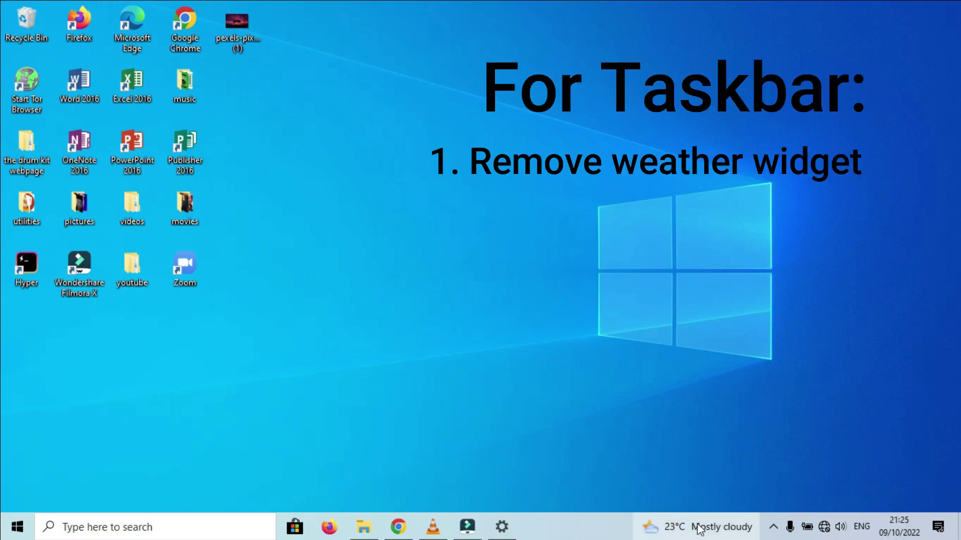
Step: Open the news and interests weather panel from the taskbar, then close it again
click(700, 529)
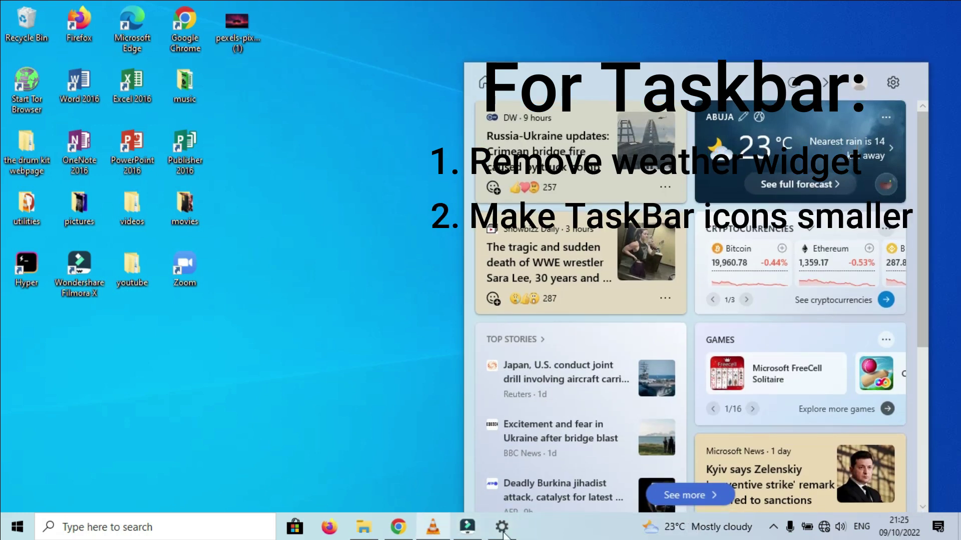
click(570, 537)
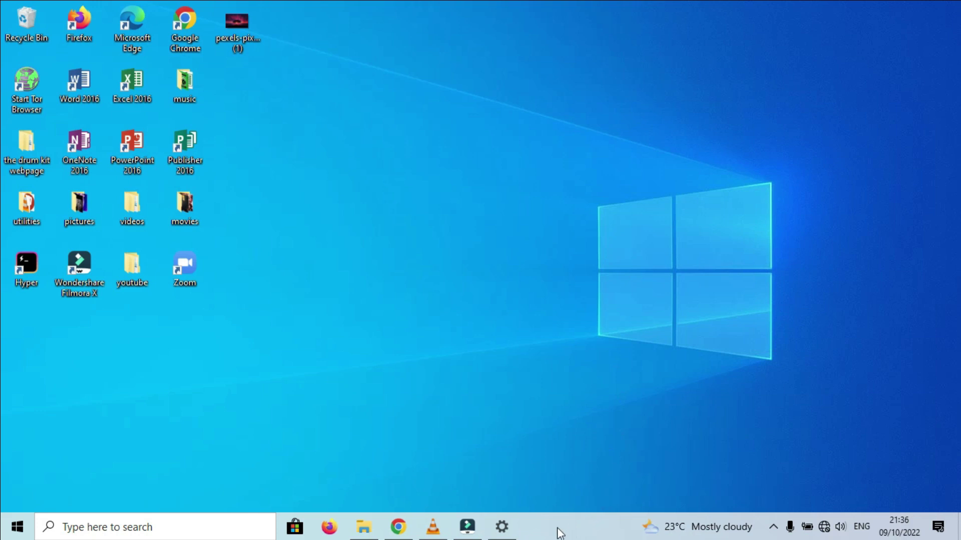
Step: In Taskbar settings, turn on auto-hide for desktop and tablet modes and use small taskbar buttons
right_click(559, 531)
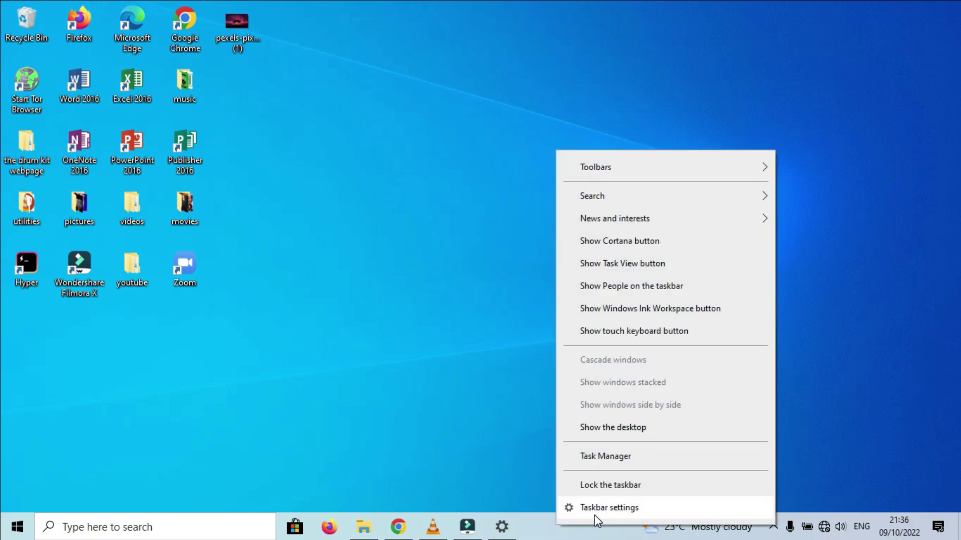
click(605, 507)
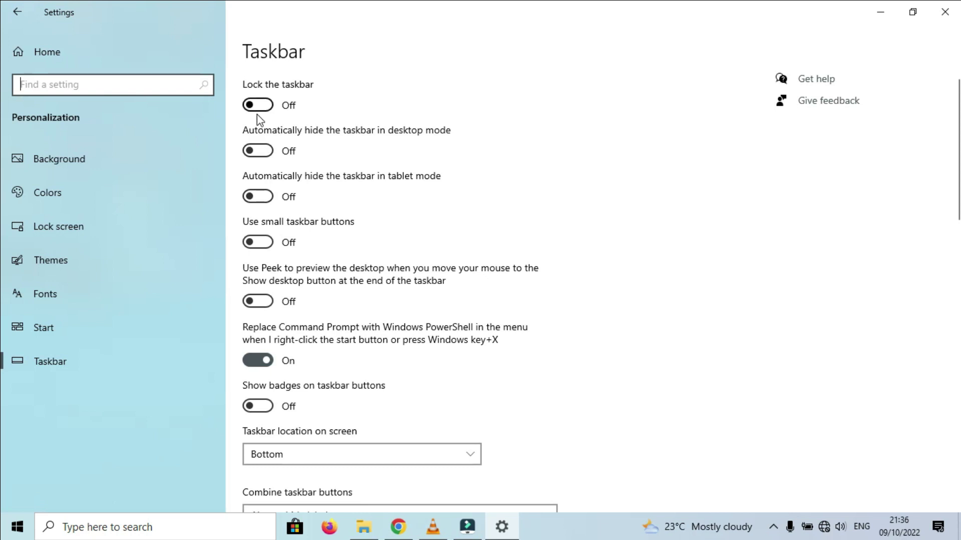
click(259, 150)
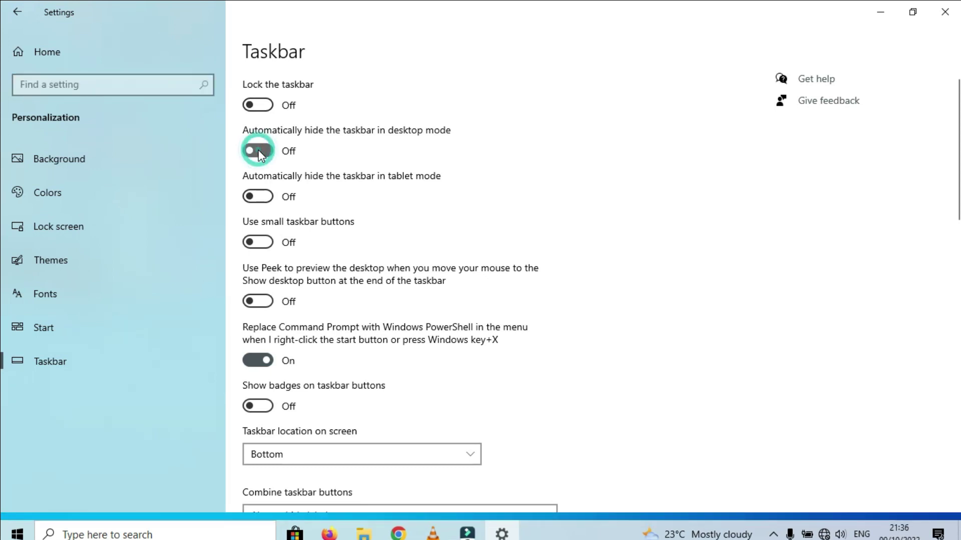
click(258, 196)
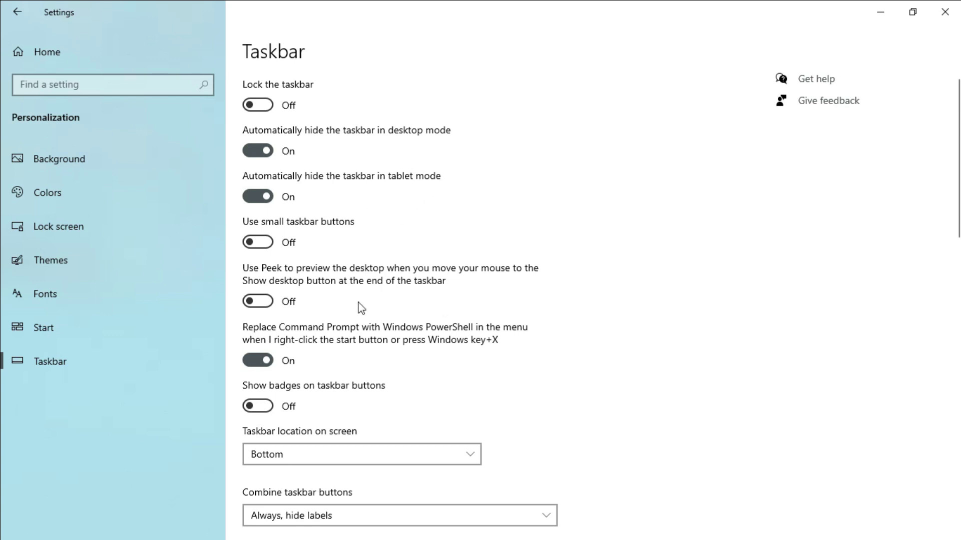
click(256, 242)
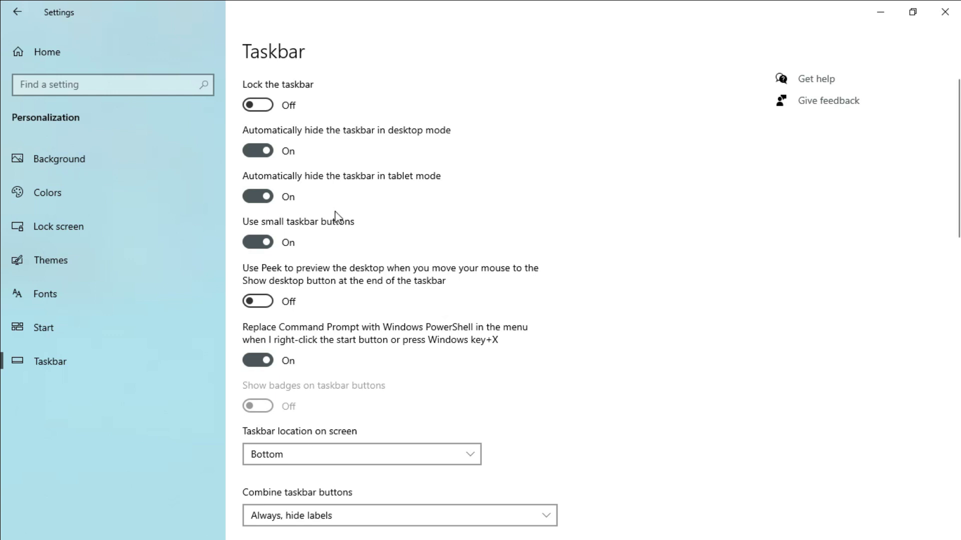
Step: Turn off Show news and interests on the taskbar
scroll(328, 207, down, 15)
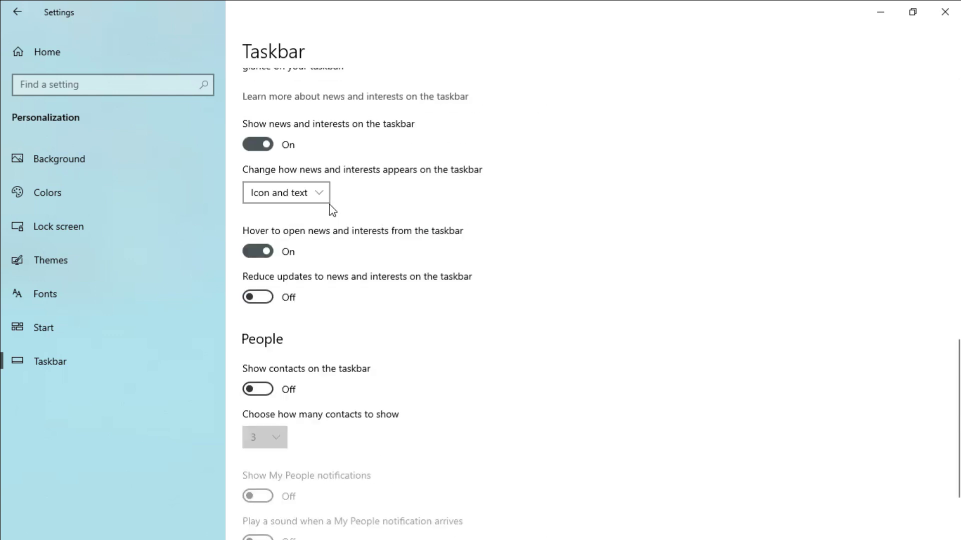
click(260, 145)
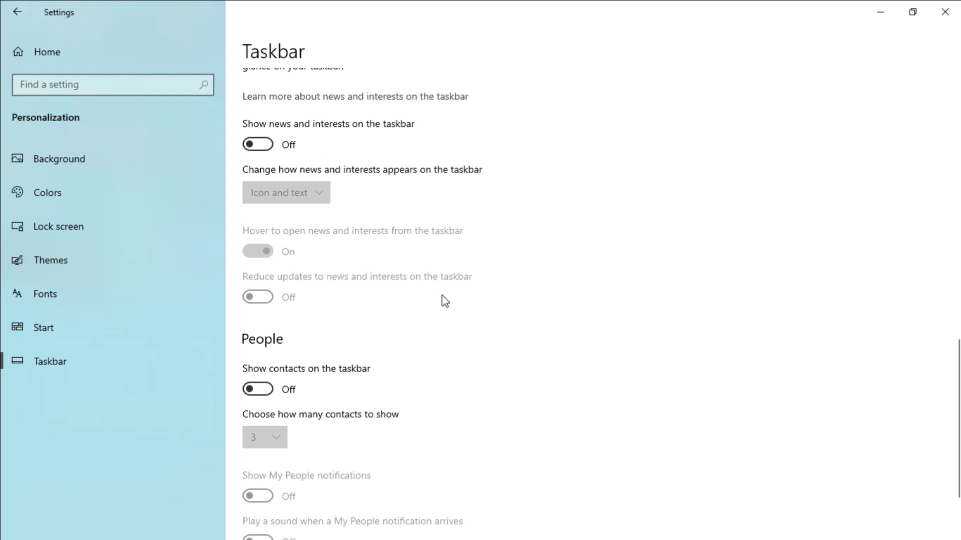
click(111, 158)
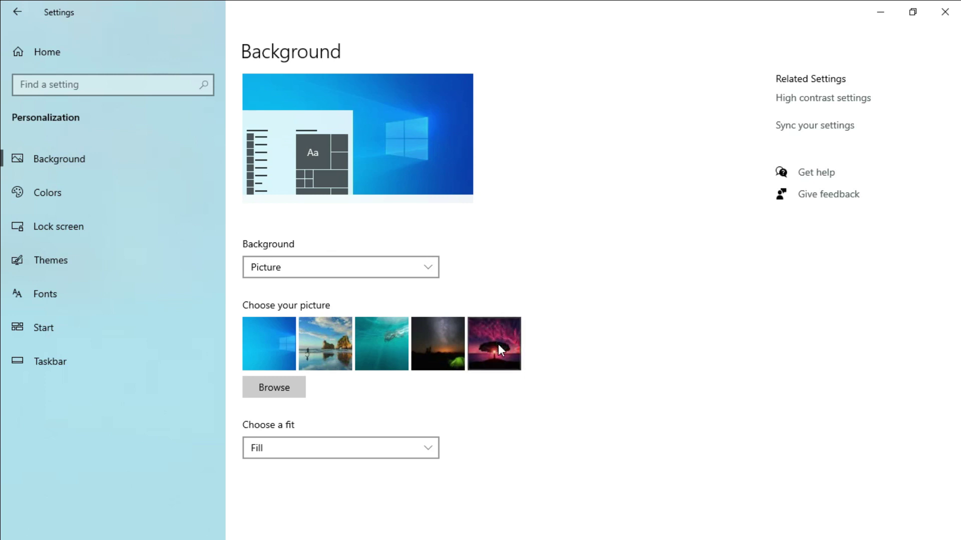
Step: Choose the crimson-sky picture with the lone tree as the desktop background
click(497, 344)
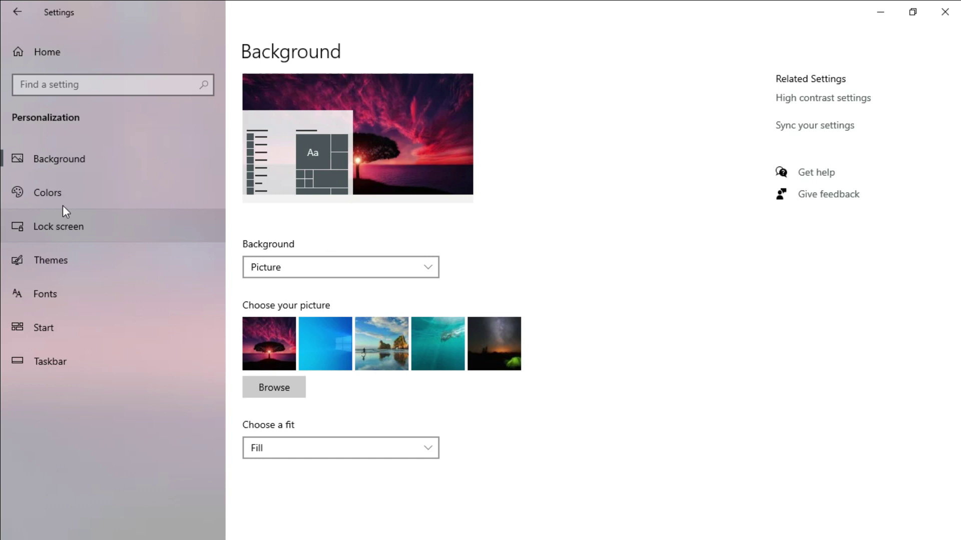
Step: Switch Windows to Dark mode on the Colors page
click(73, 196)
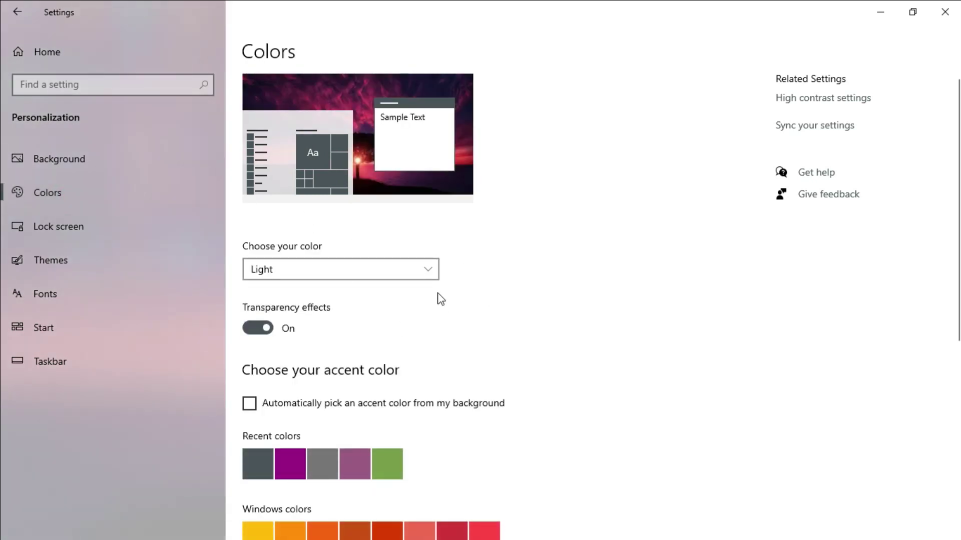
click(426, 270)
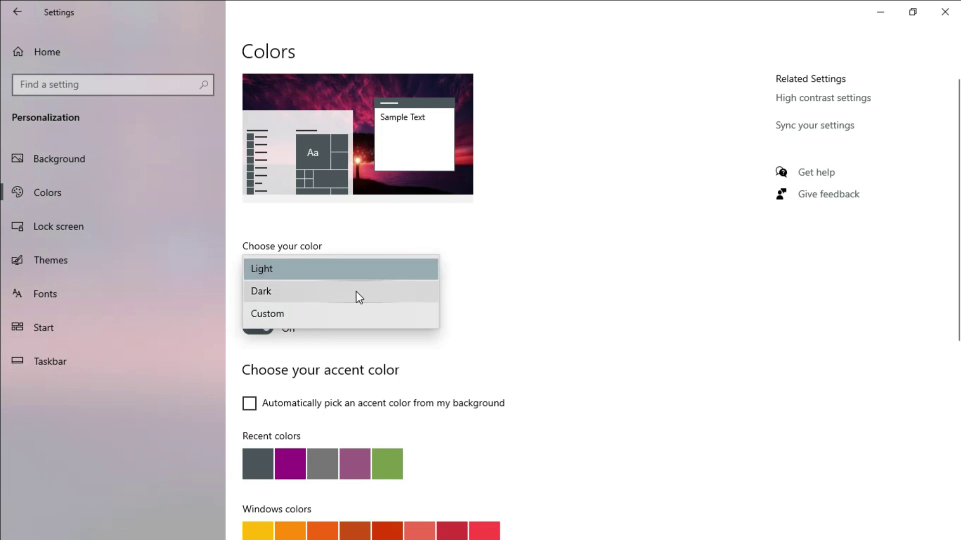
click(356, 292)
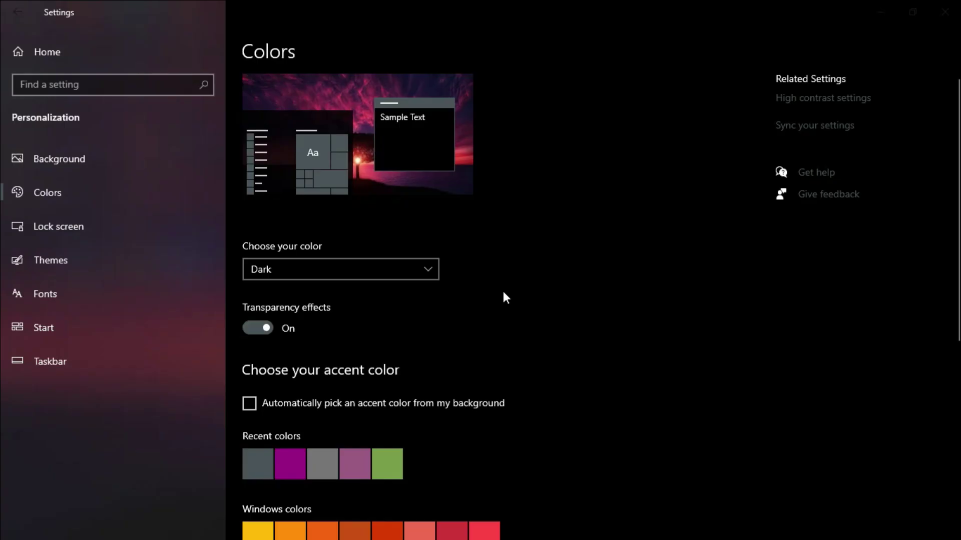
Step: Pick the purple recent accent colour and show it on Start, taskbar and action center
scroll(503, 291, down, 2)
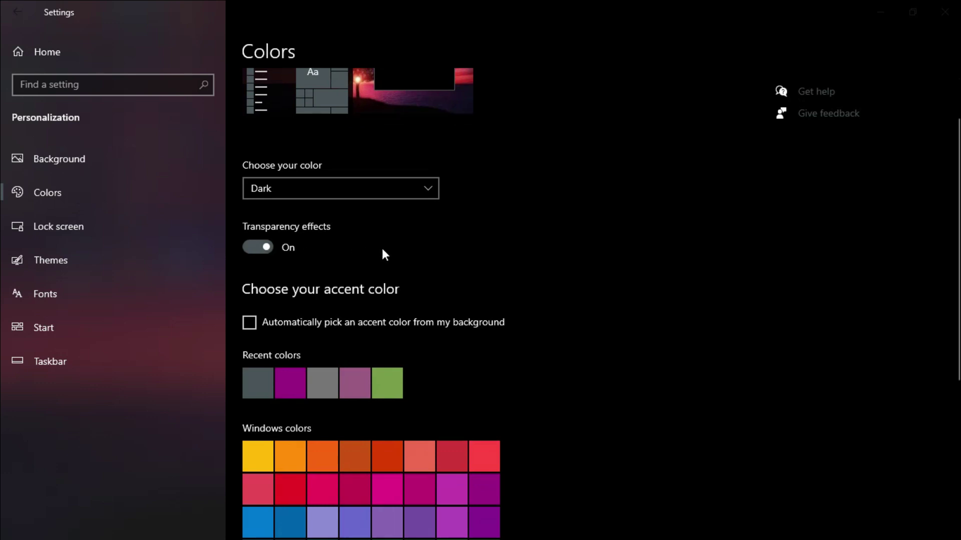
scroll(503, 295, down, 2)
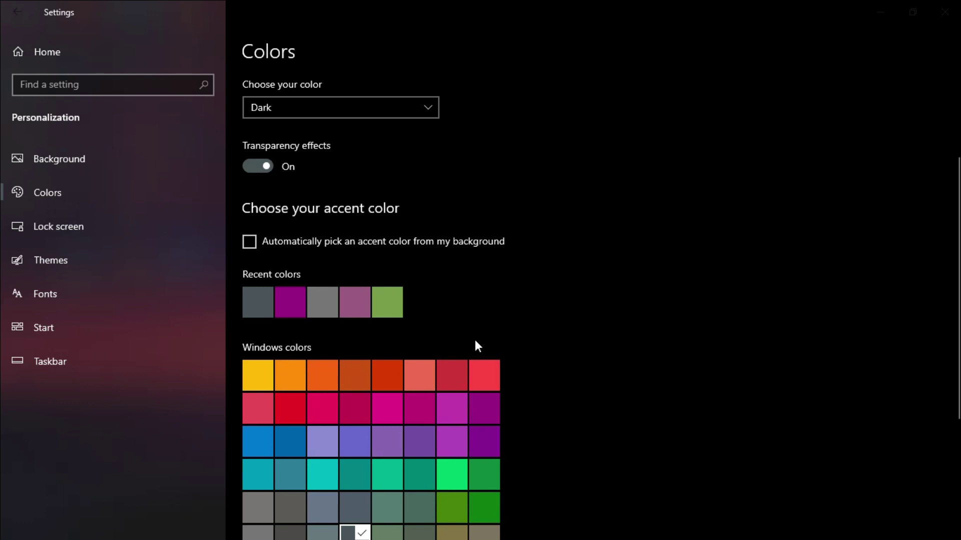
click(287, 304)
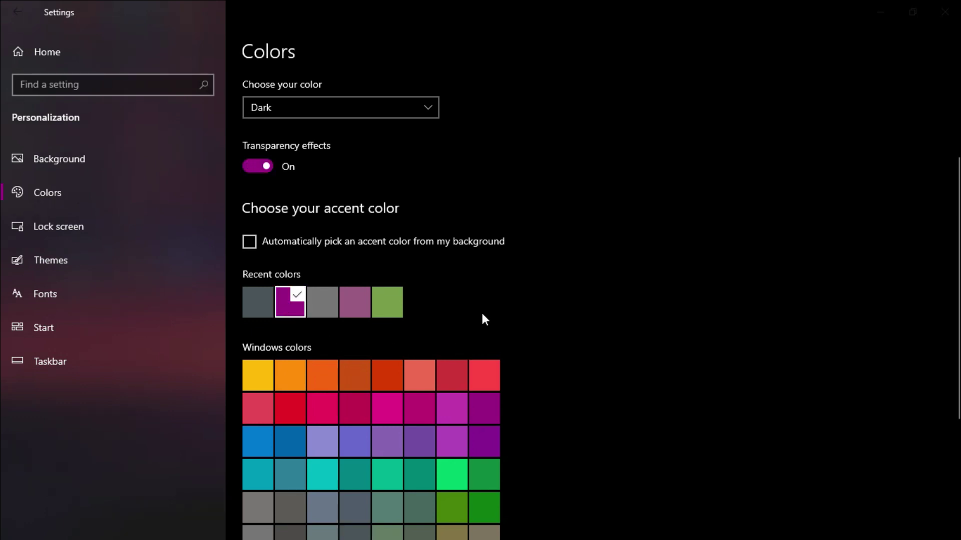
scroll(483, 315, down, 4)
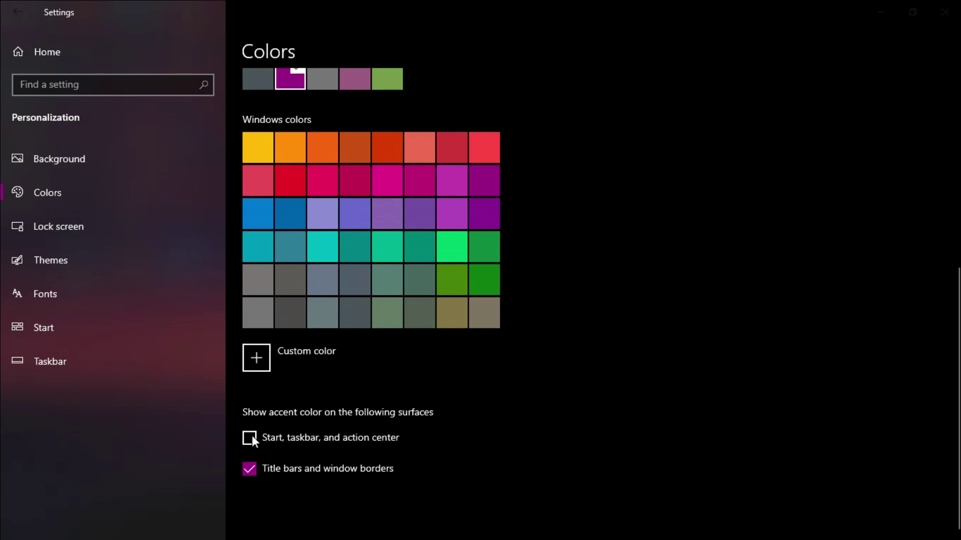
click(249, 439)
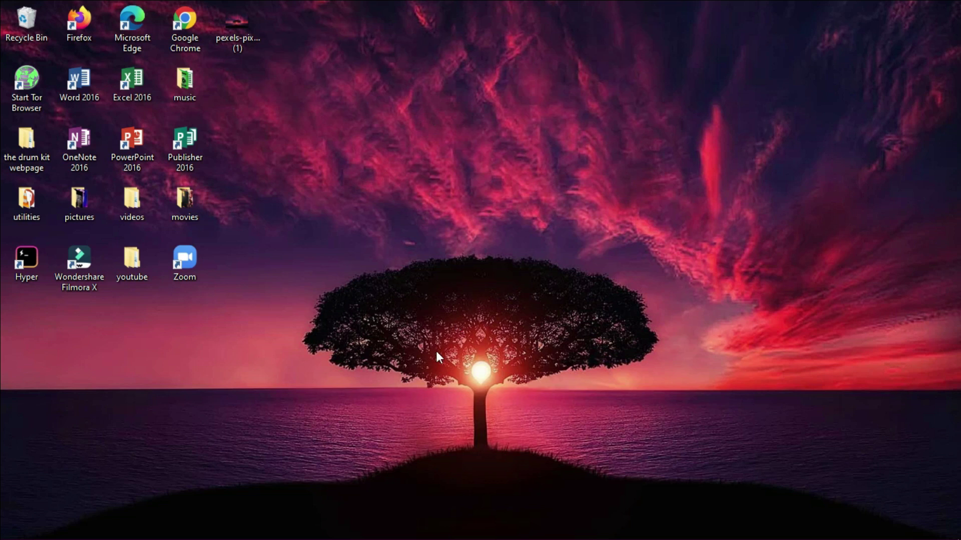
Step: Add a Links toolbar to the taskbar and drag the grips so the pinned icons sit centred
mouse_move(369, 535)
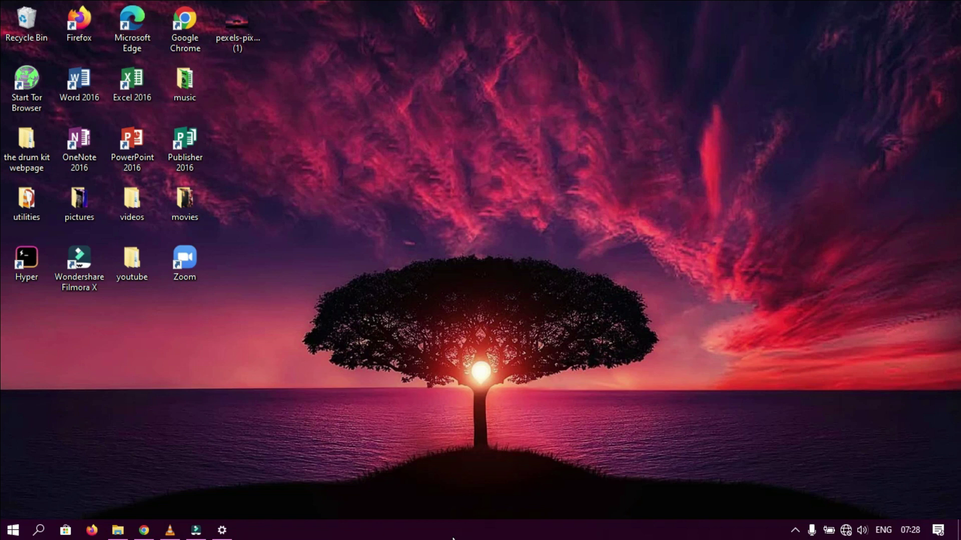
right_click(453, 537)
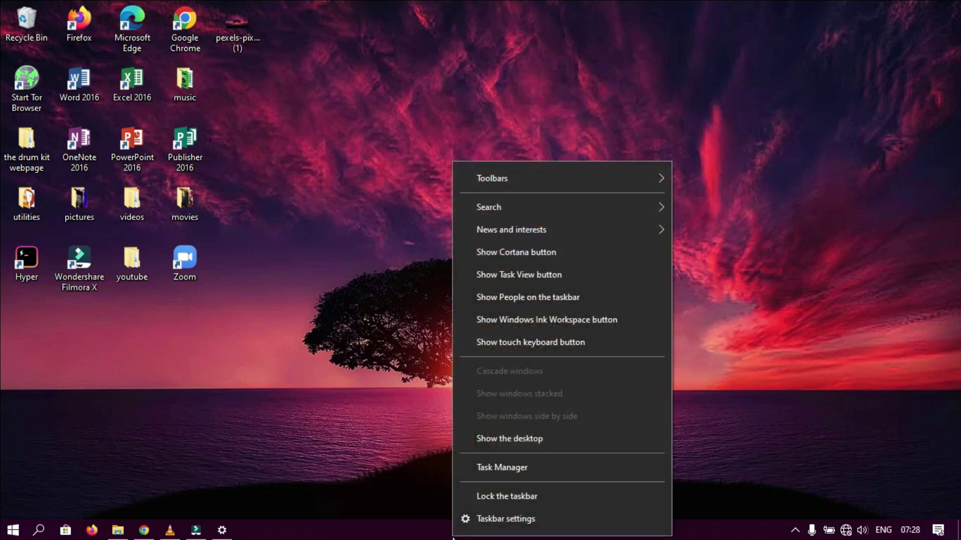
mouse_move(633, 181)
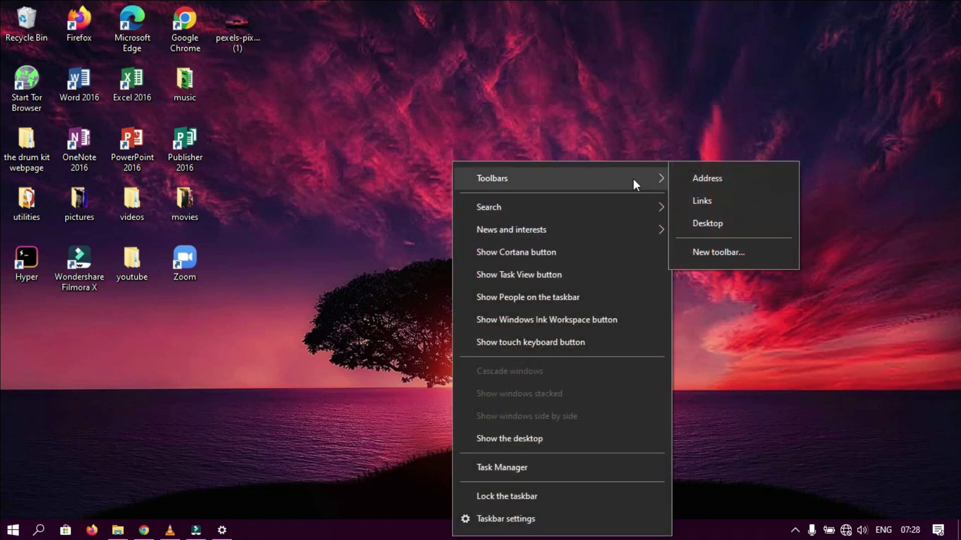
click(716, 194)
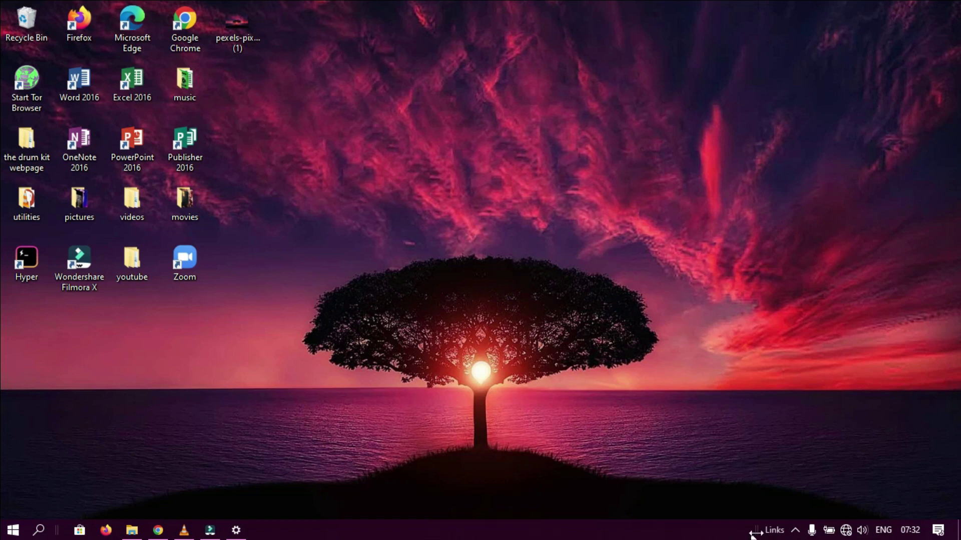
drag(751, 531, 52, 533)
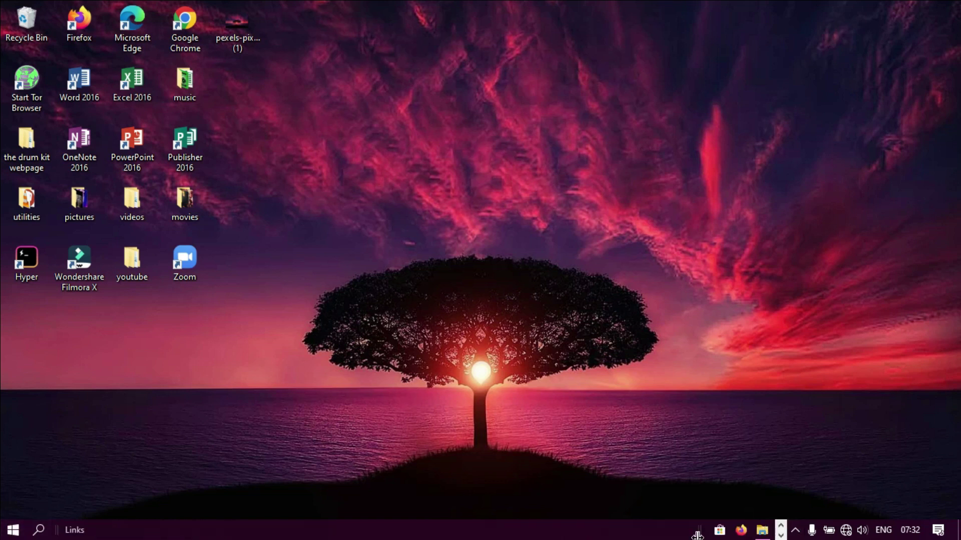
drag(698, 535, 423, 531)
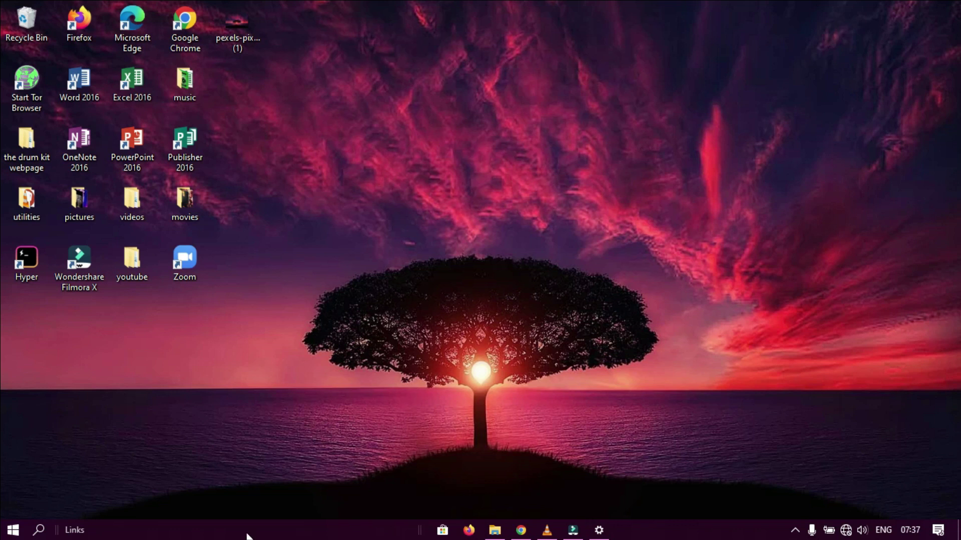
Step: Uncheck Show title on the Links toolbar and lock the taskbar
right_click(383, 536)
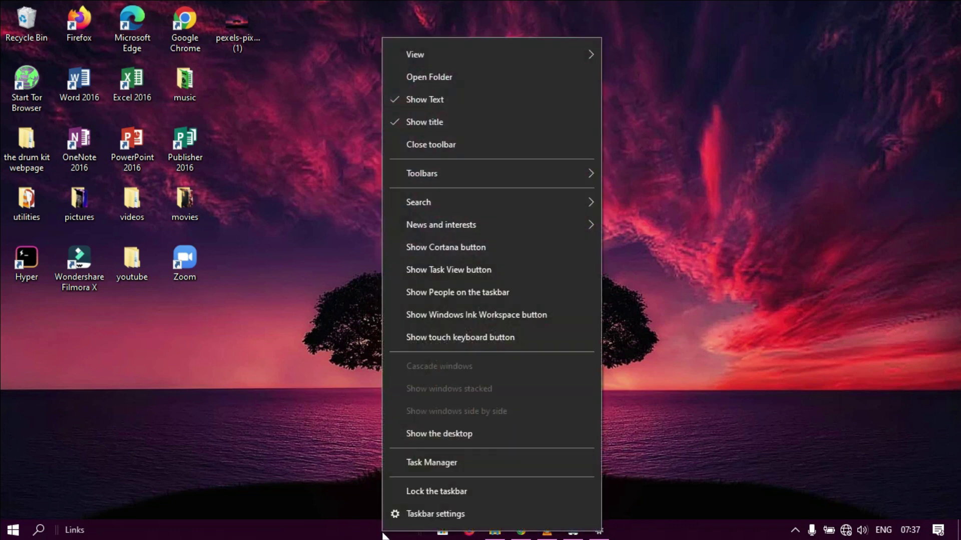
click(468, 127)
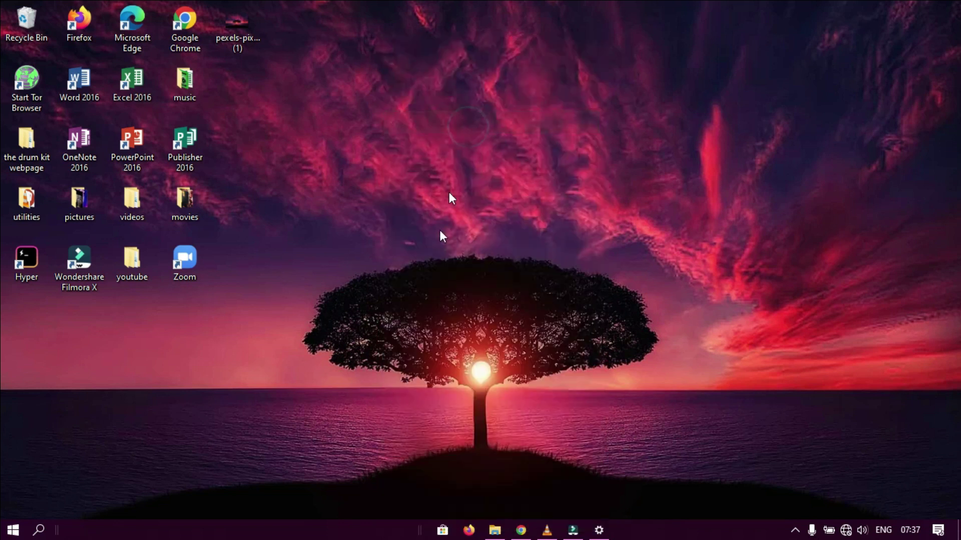
right_click(346, 534)
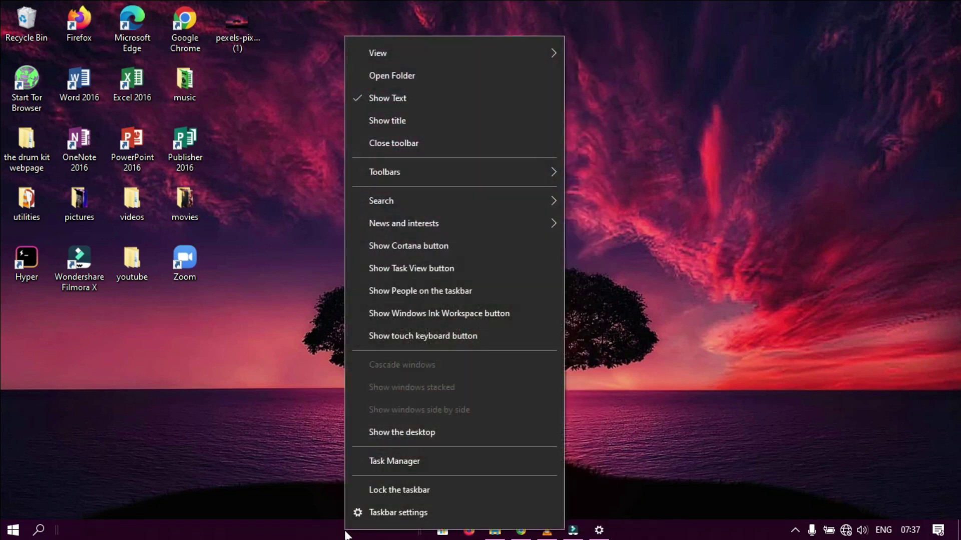
click(418, 484)
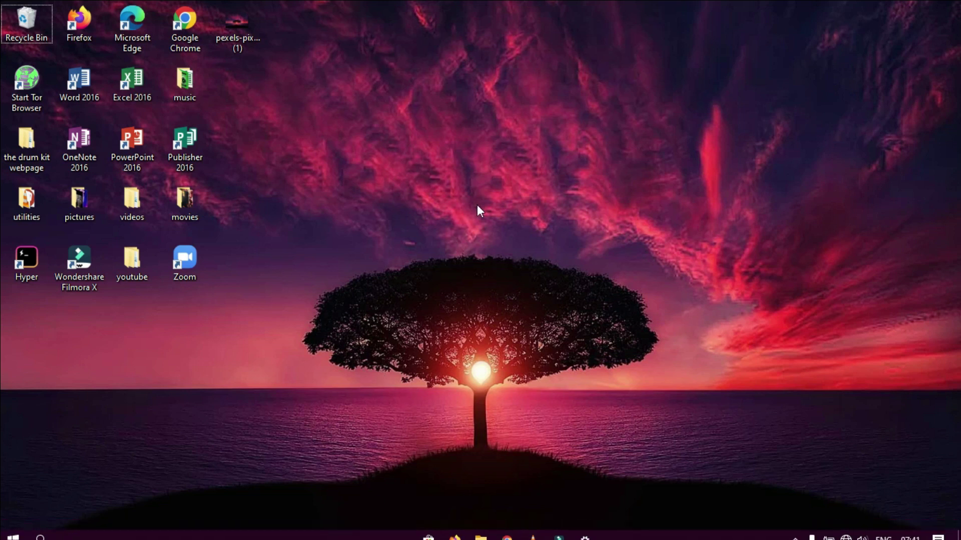
right_click(452, 180)
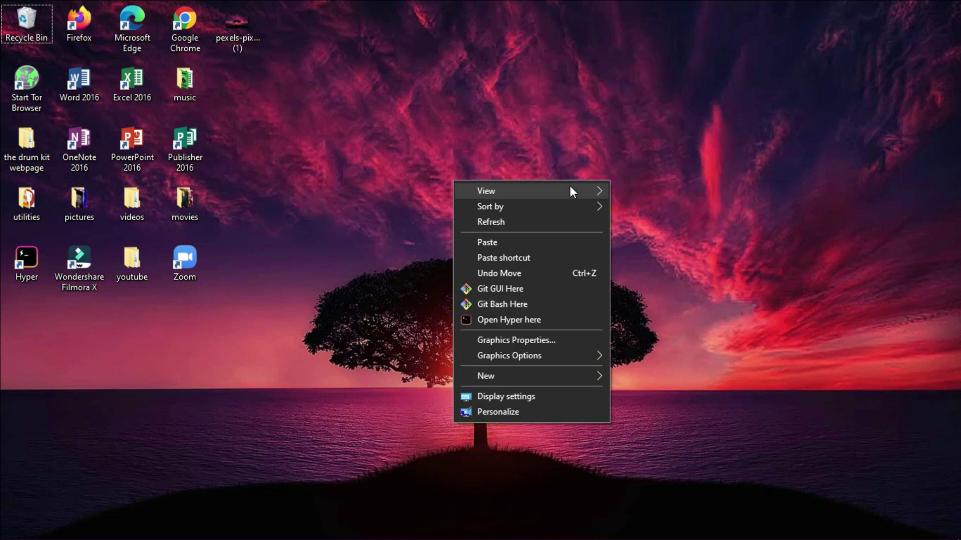
mouse_move(569, 186)
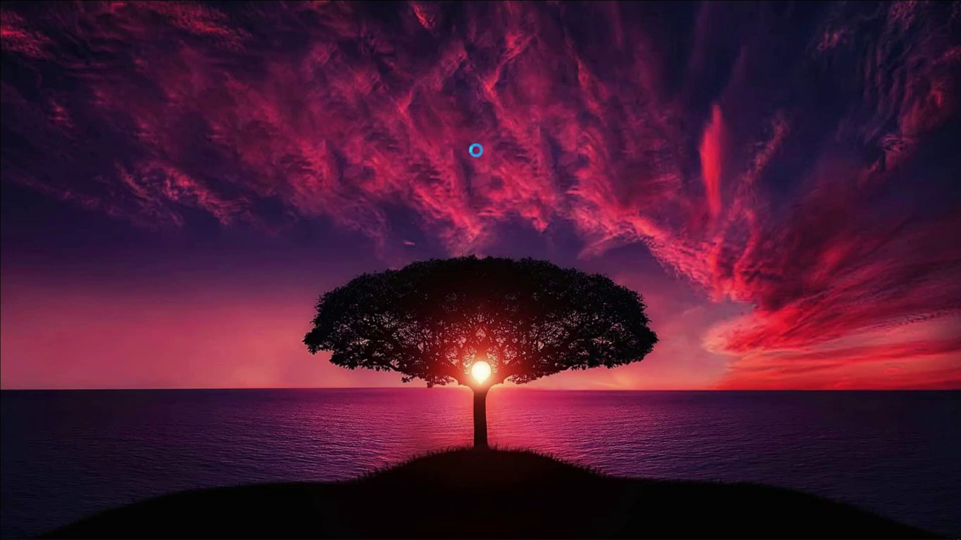
mouse_move(602, 160)
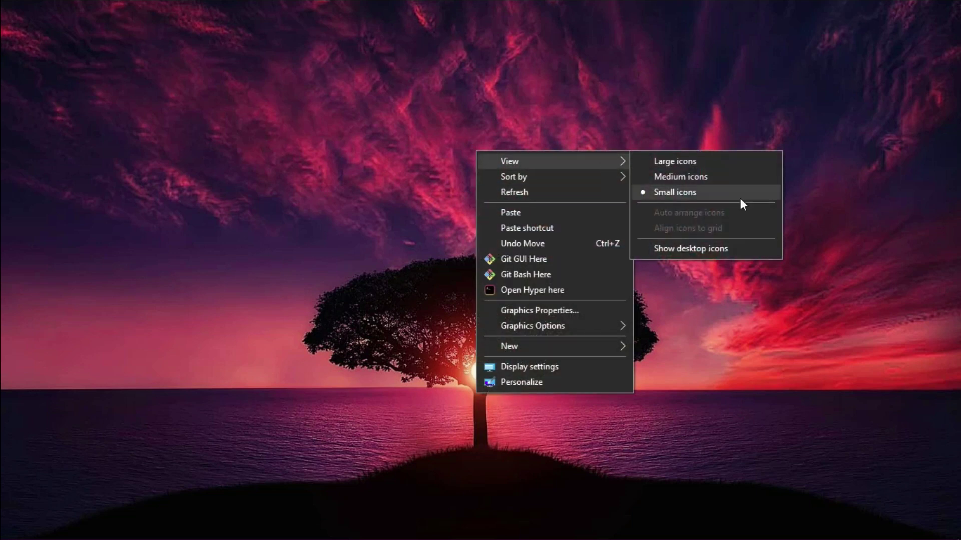
click(721, 247)
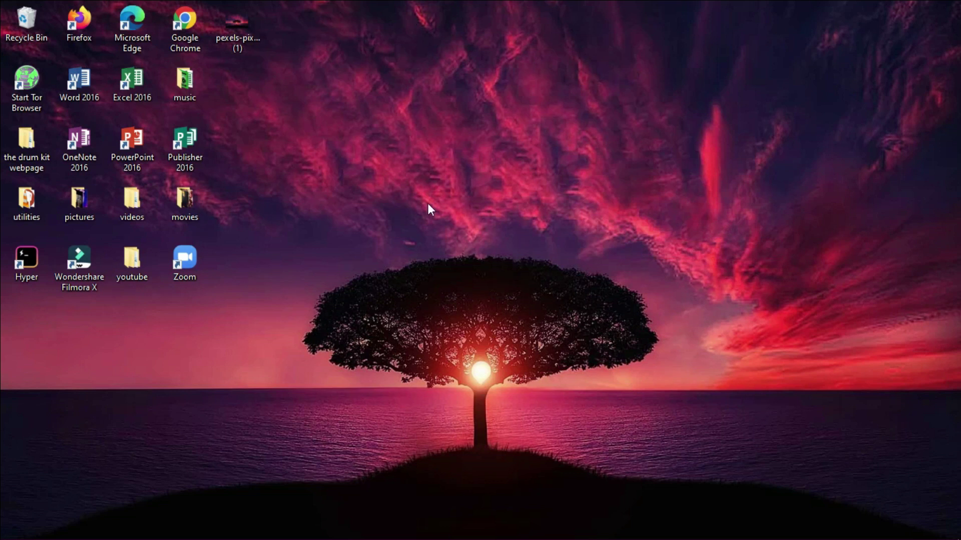
drag(897, 1, 318, 461)
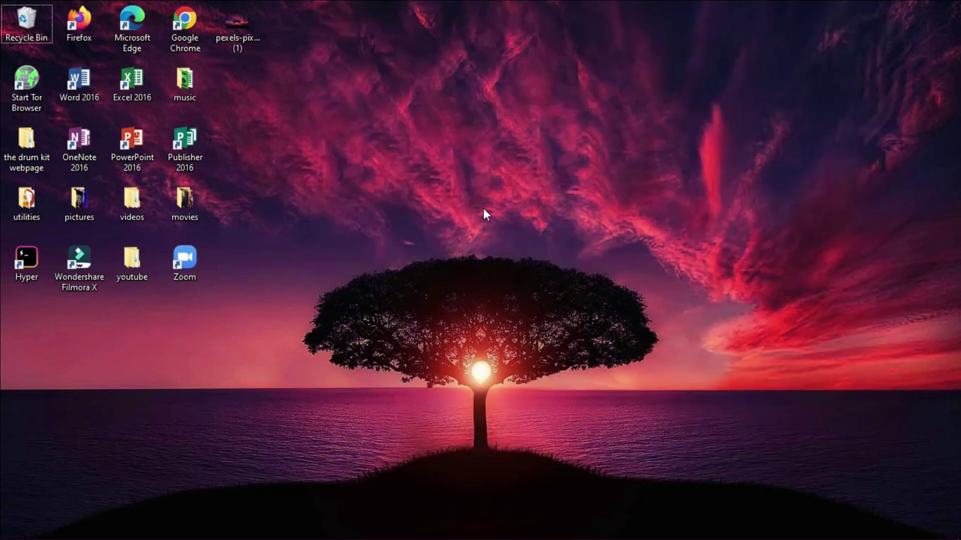